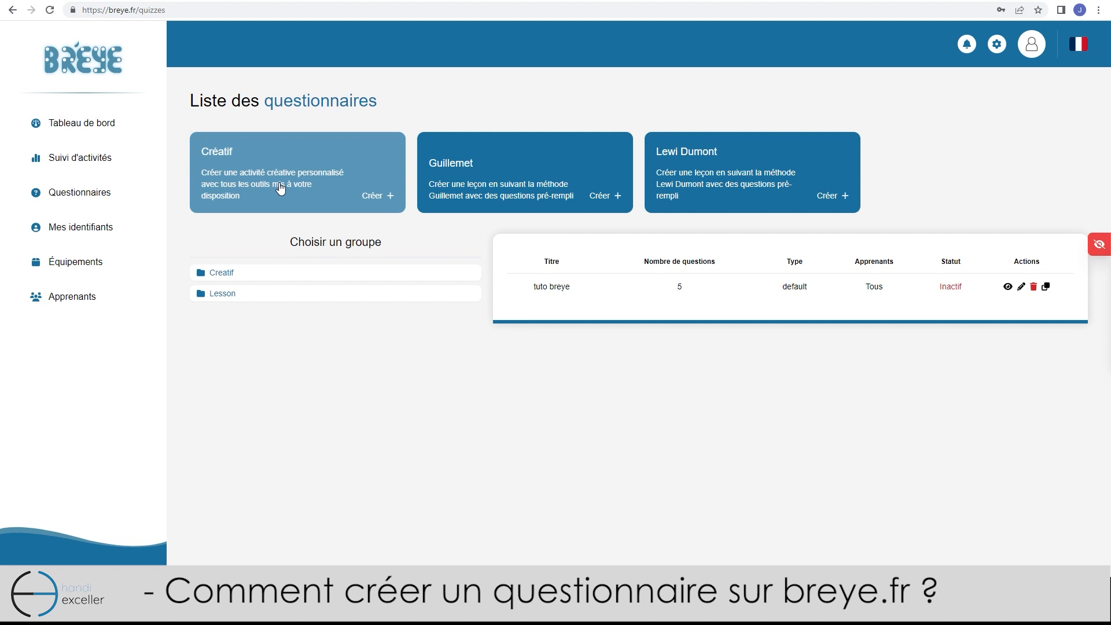
# Open the Créatif questionnaire, load the Paris capital question and require an exact answer
pyautogui.click(280, 188)
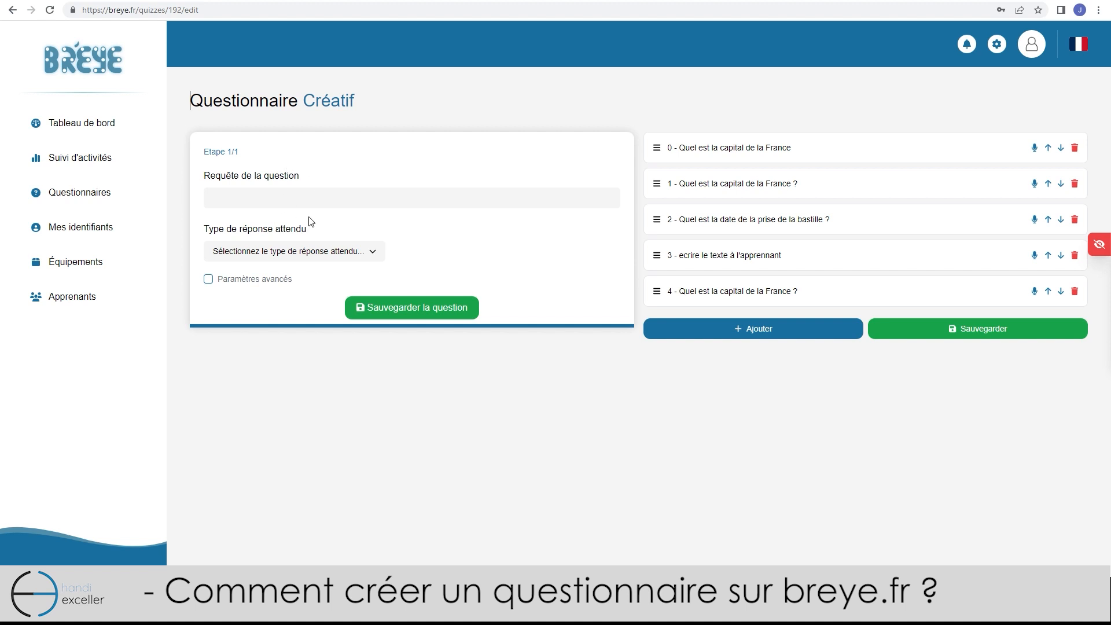
pyautogui.click(776, 148)
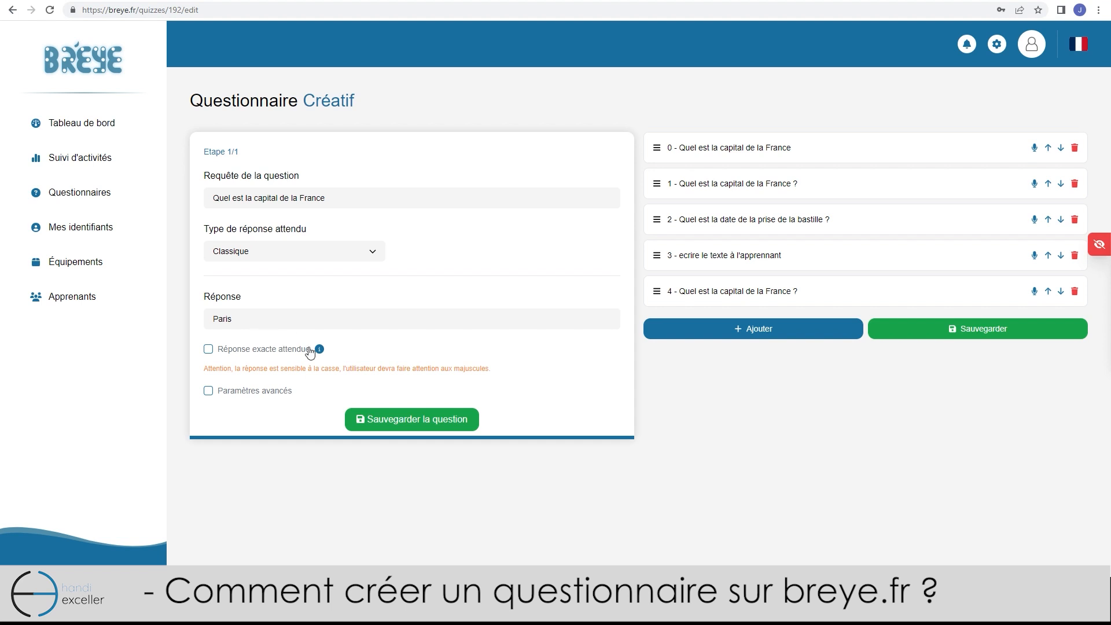
pyautogui.click(209, 349)
# Load the multiple-choice capital question and mark Paris as the correct answer
pyautogui.click(720, 188)
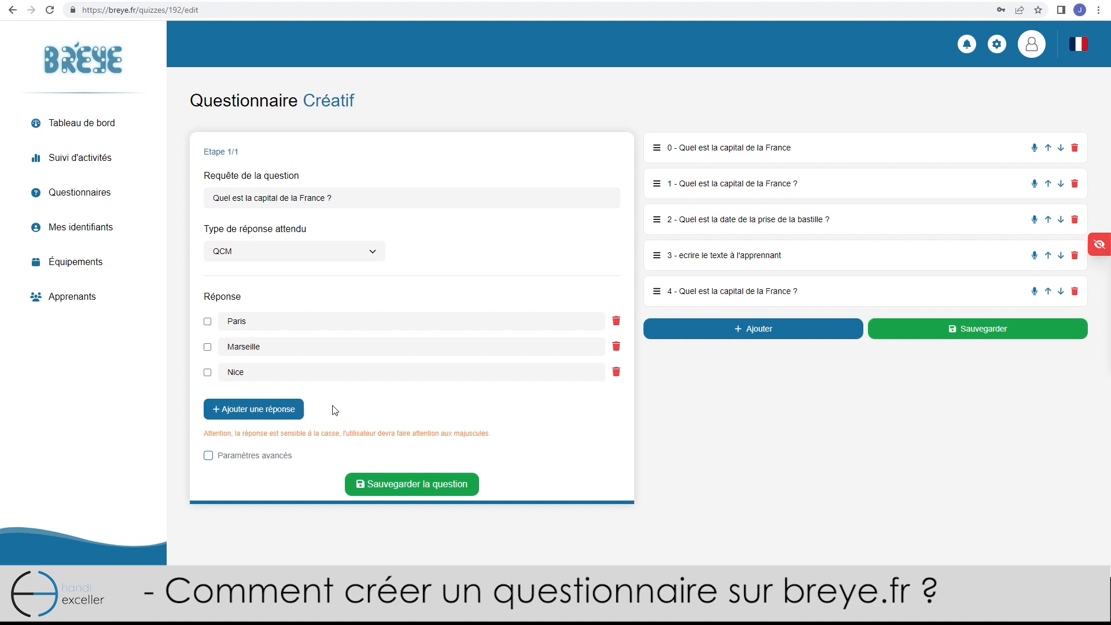
pyautogui.click(208, 324)
pyautogui.click(746, 220)
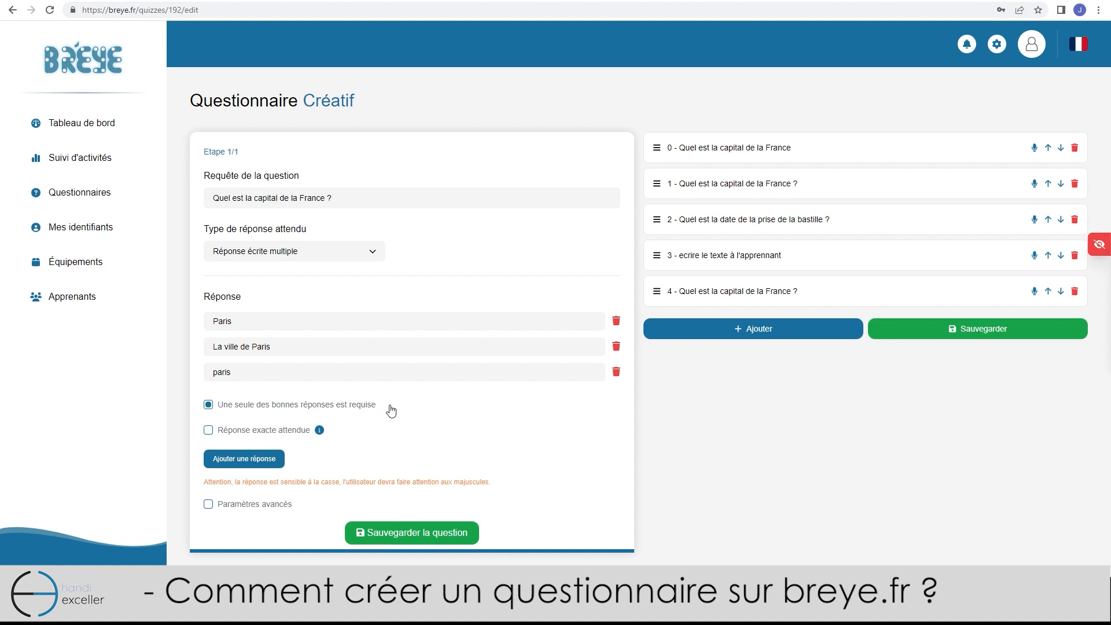
# Load question 3, the 'ecrire le texte à l'apprenant' statement, and save it
pyautogui.click(707, 260)
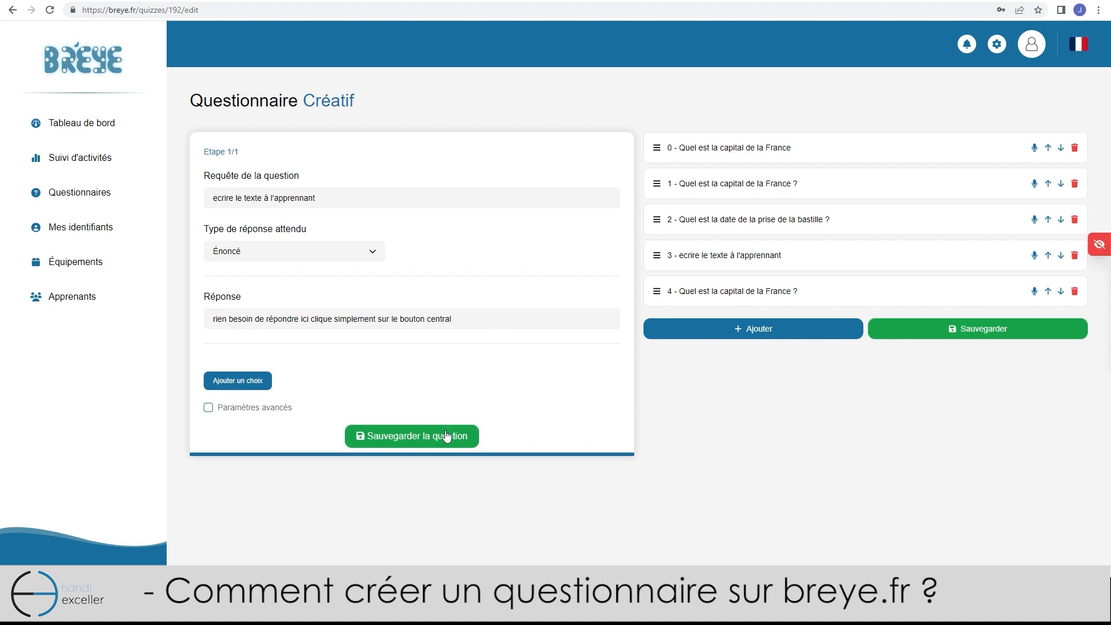
pyautogui.click(422, 438)
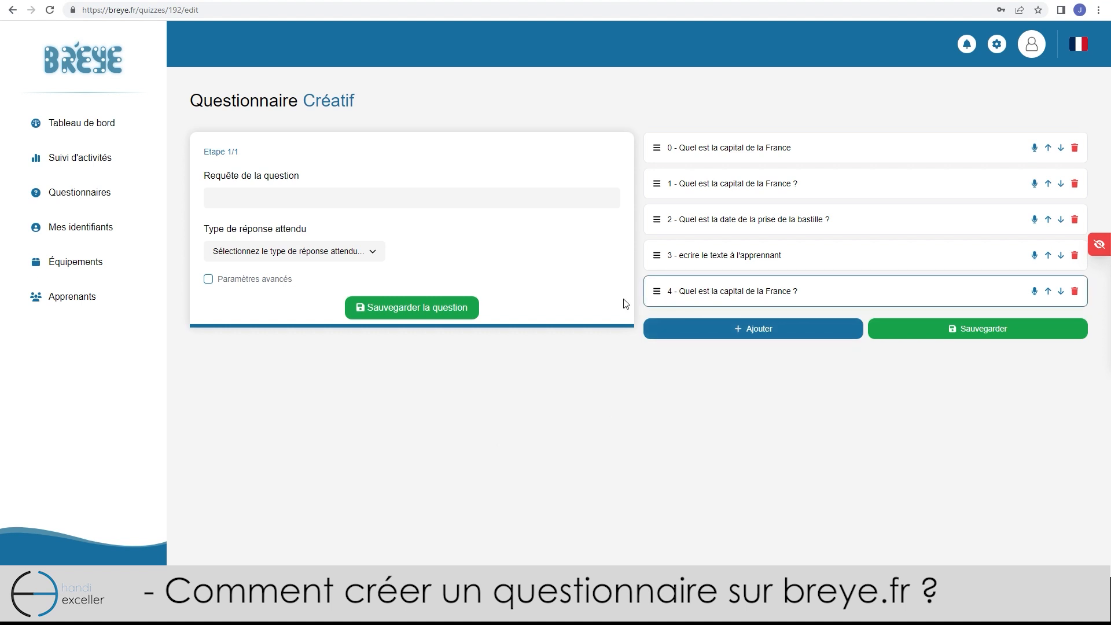
# Enable advanced settings and add a hint reading 'message personnalisé'
pyautogui.click(230, 284)
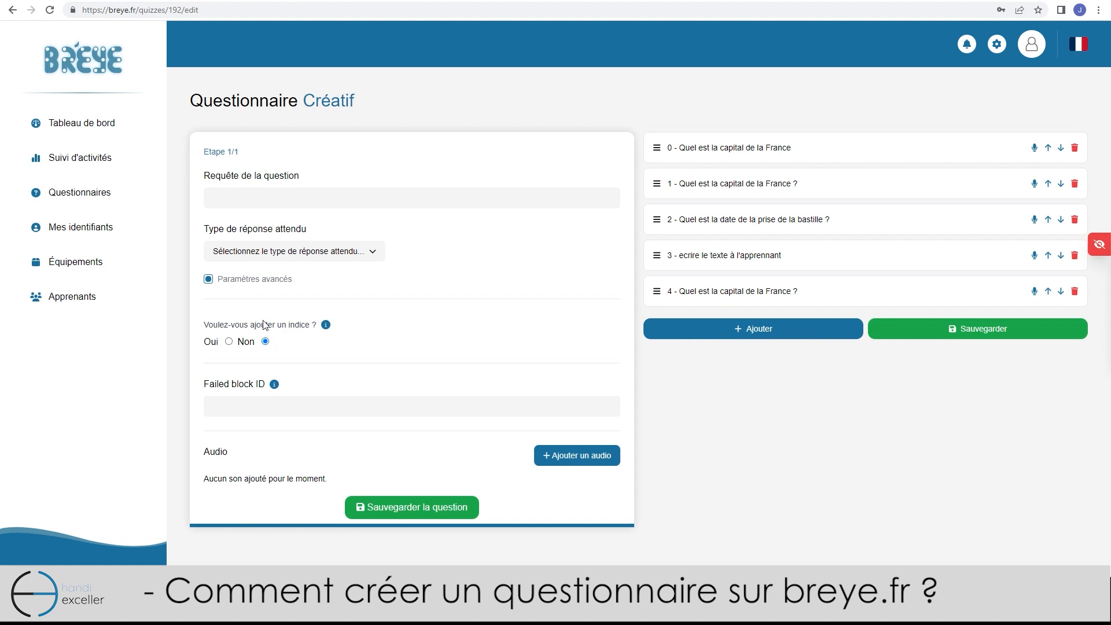
pyautogui.click(229, 341)
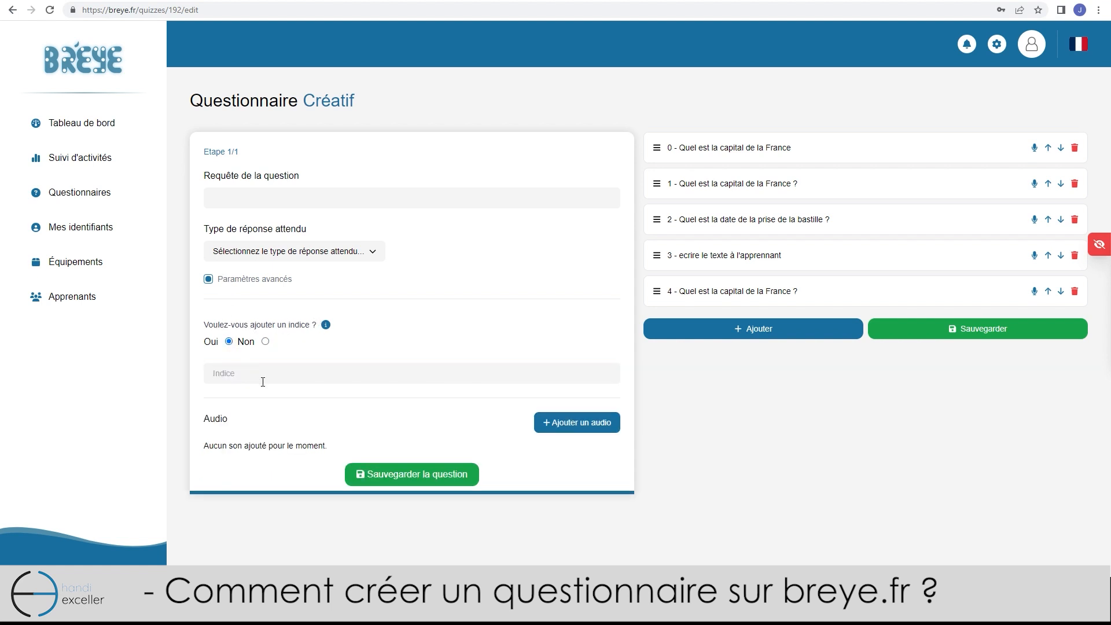
pyautogui.write('mess')
pyautogui.click(282, 406)
# Set the empty question's answer type to QCM
pyautogui.click(349, 258)
pyautogui.click(335, 284)
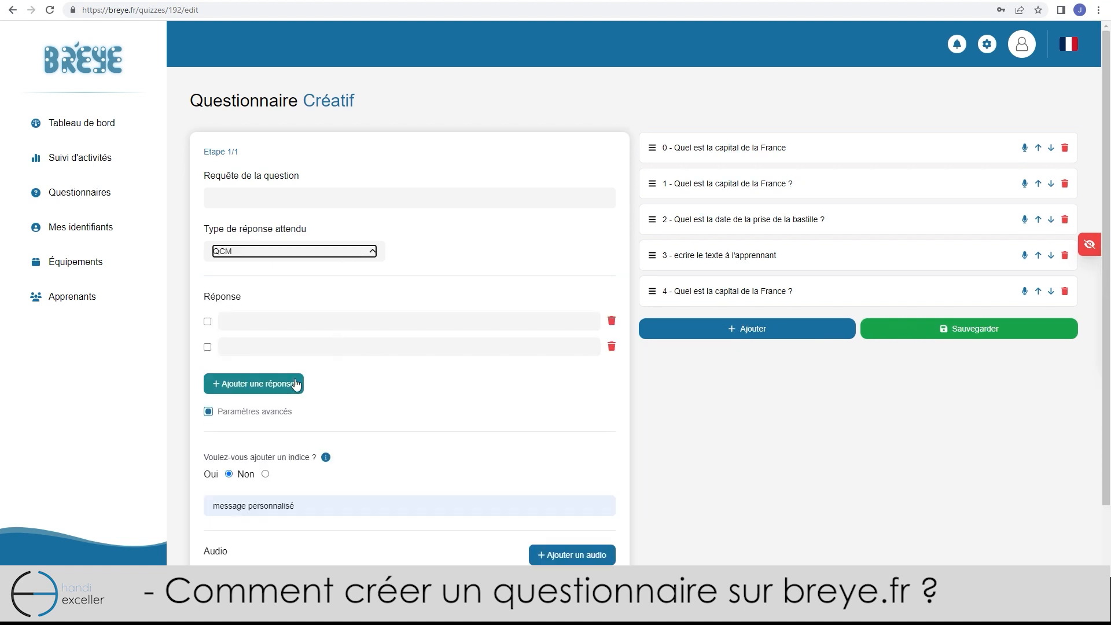
pyautogui.scroll(-1, 279, 385)
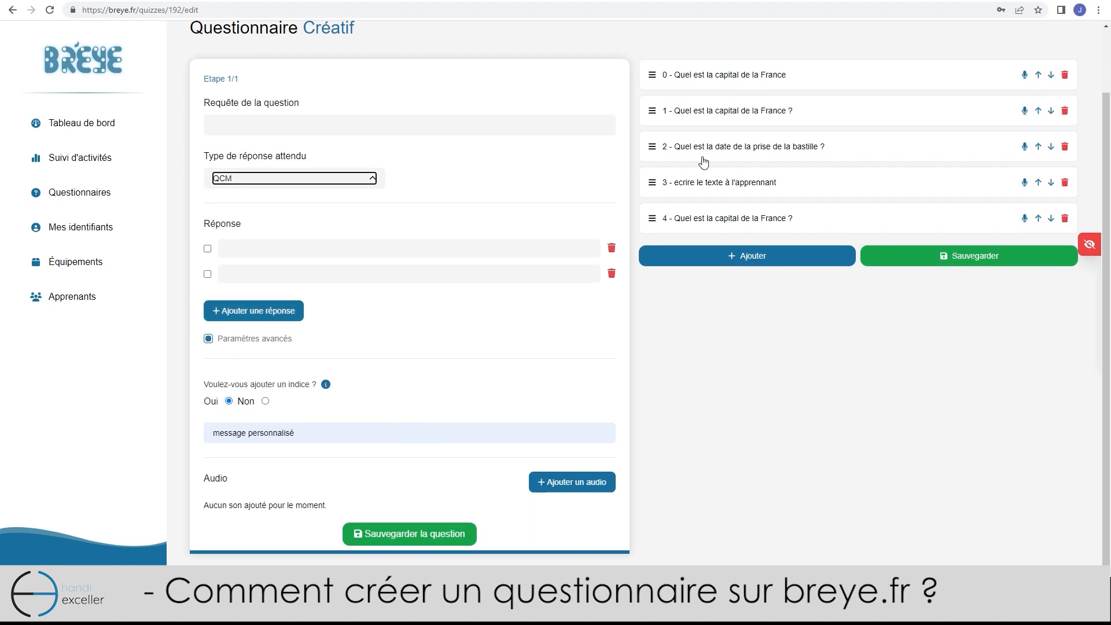
# Switch the Bastille date question's answer type from Numérique to Classique
pyautogui.click(728, 153)
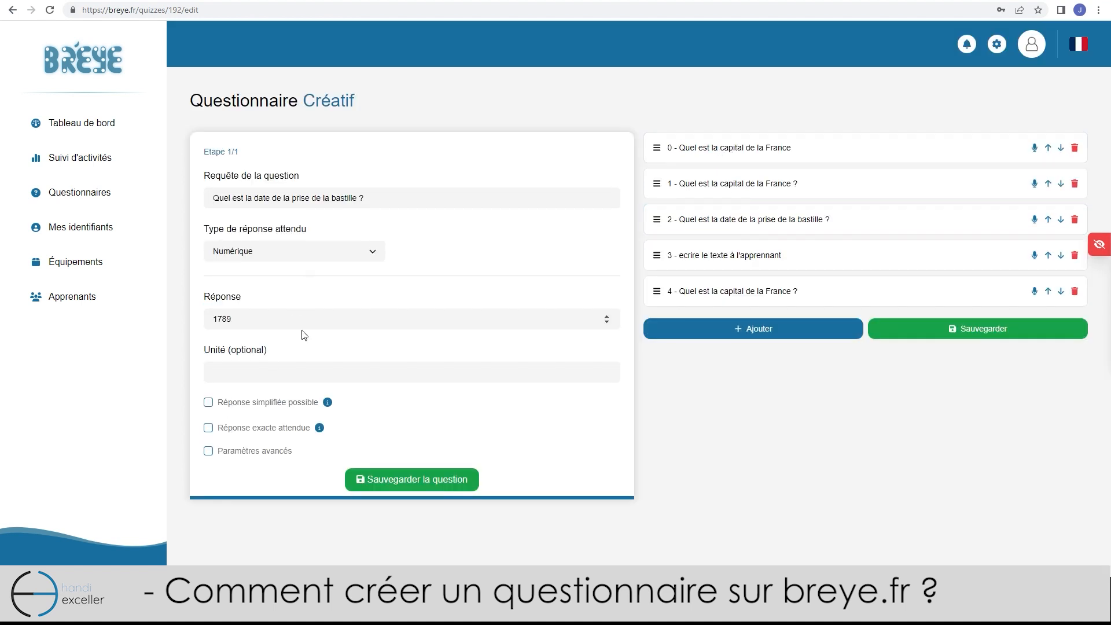
pyautogui.click(318, 251)
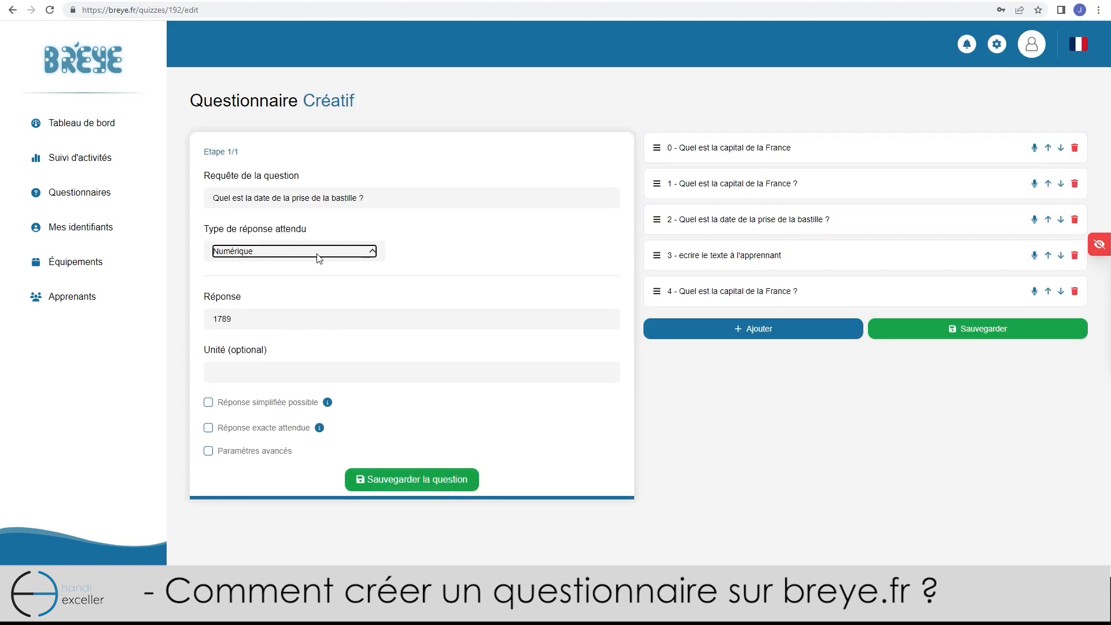
pyautogui.click(331, 280)
pyautogui.doubleClick(266, 374)
pyautogui.click(221, 363)
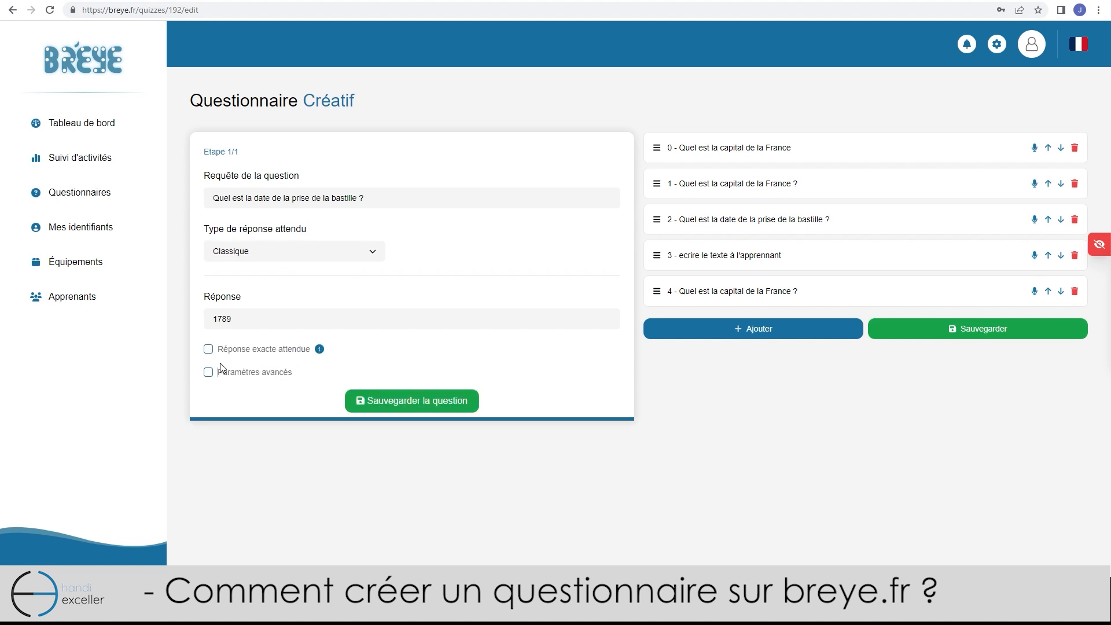
# Enable advanced parameters on the Bastille question and set Failed block ID to 2
pyautogui.click(208, 372)
pyautogui.scroll(-2, 446, 376)
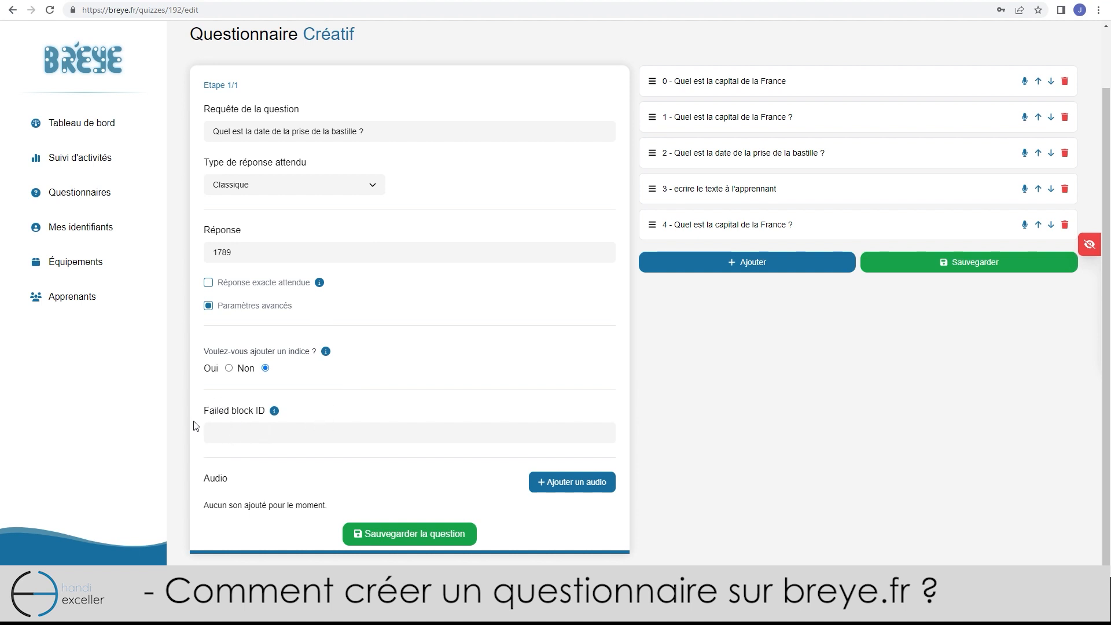
pyautogui.click(234, 428)
pyautogui.write('2')
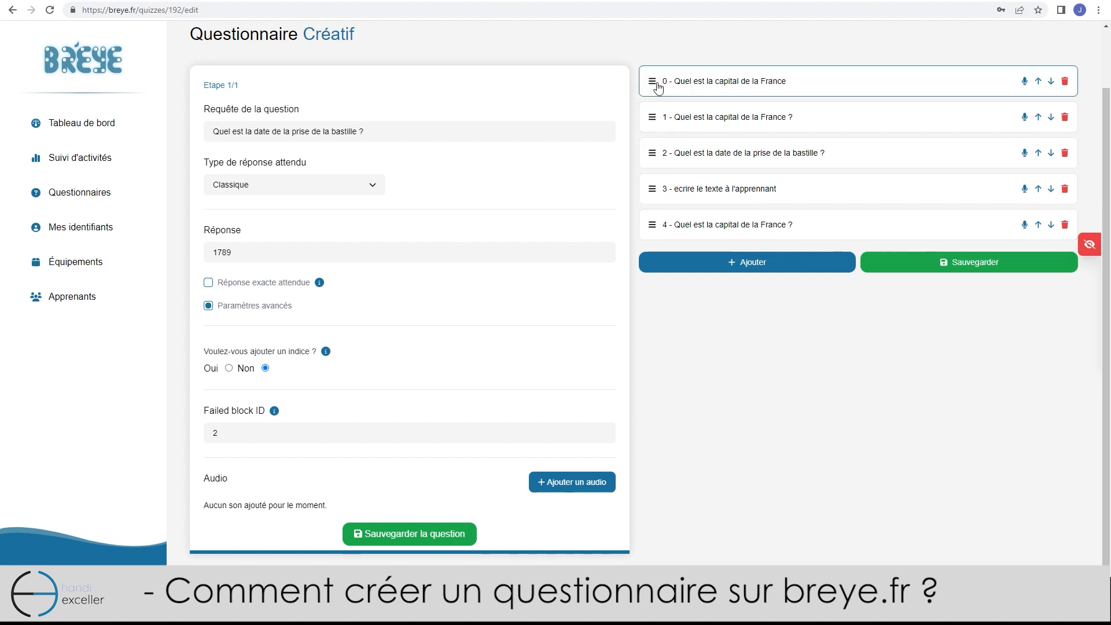
# Load questions 0, 1 and the Bastille question in turn into the editor
pyautogui.click(688, 85)
pyautogui.click(702, 186)
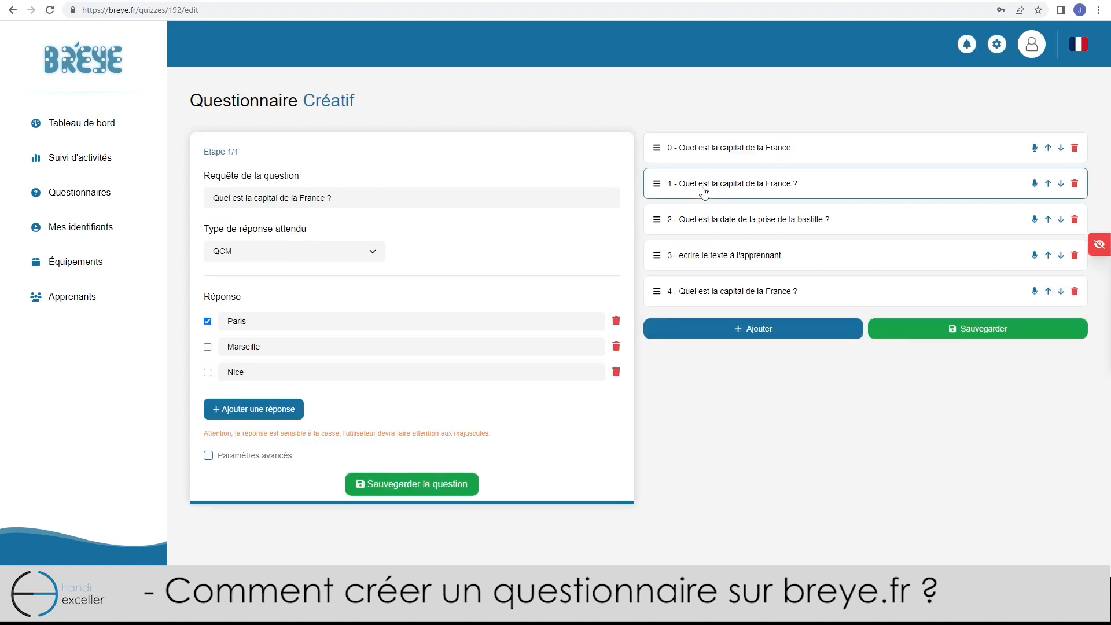
pyautogui.click(710, 226)
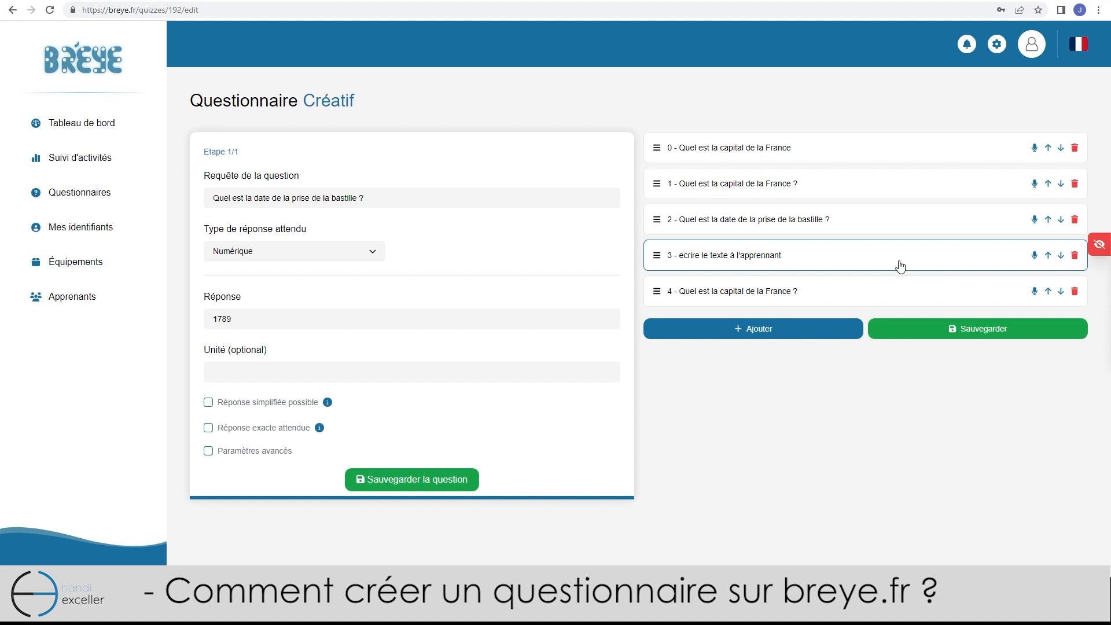
# Move the writing question to last place and bring up the questionnaire save form
pyautogui.click(1050, 292)
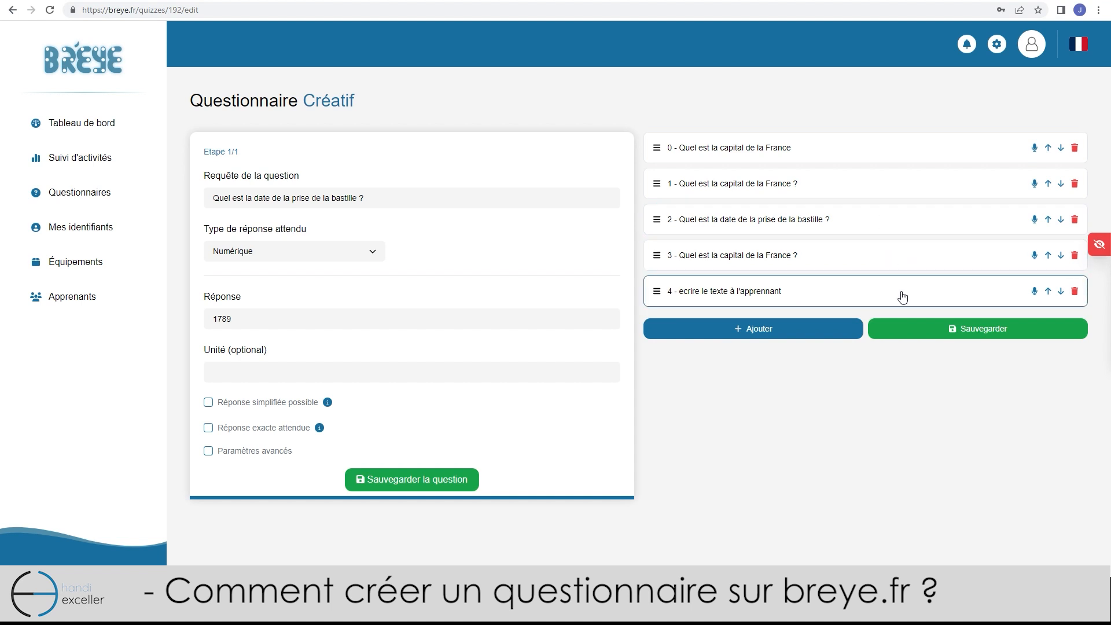
pyautogui.click(940, 330)
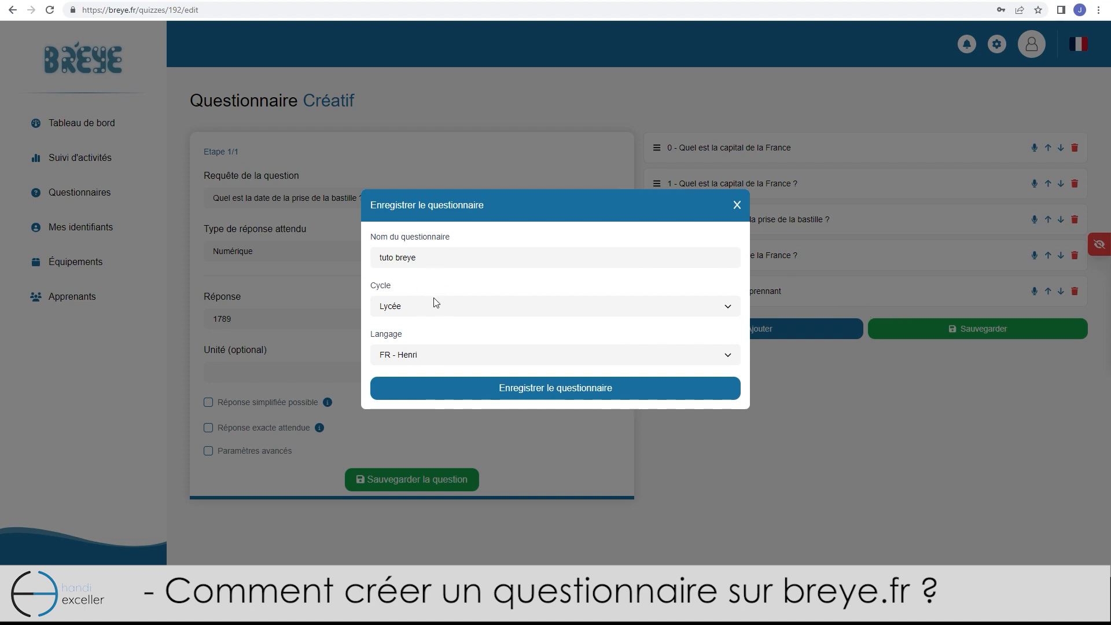
# Save 'tuto breye' with cycle Lycée and voice FR - Henri
pyautogui.click(467, 311)
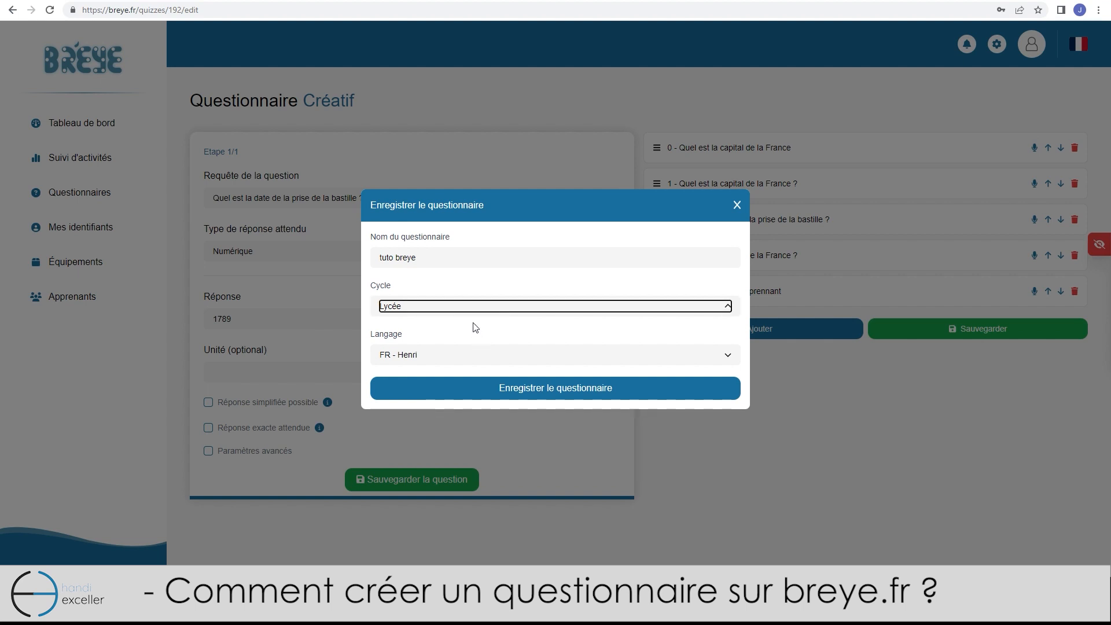
pyautogui.click(468, 354)
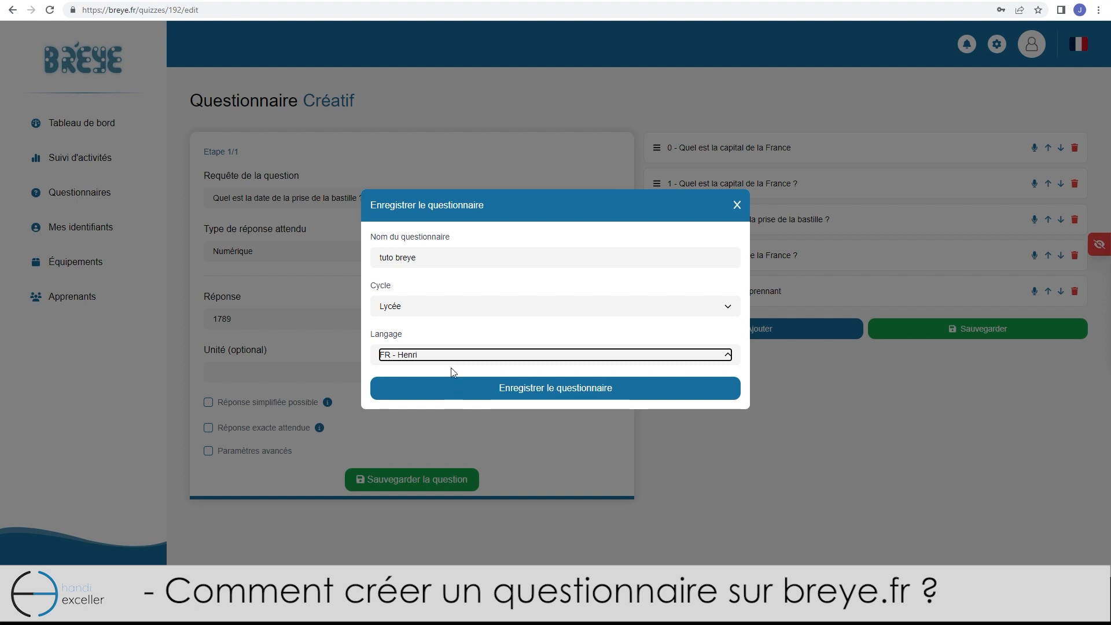
pyautogui.click(432, 376)
pyautogui.click(423, 356)
pyautogui.click(424, 368)
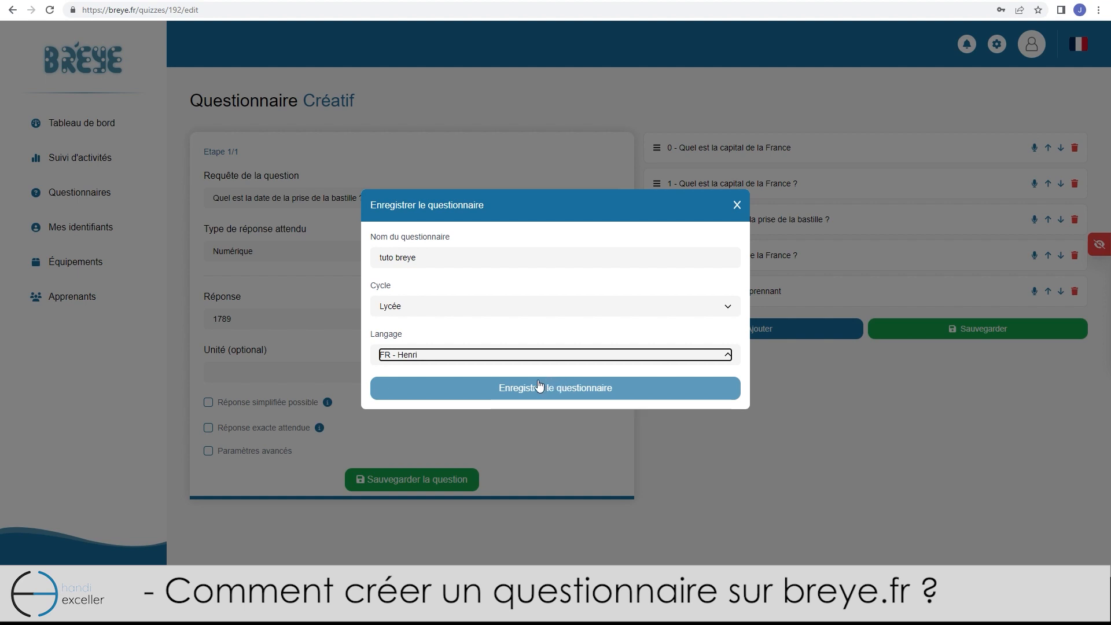
pyautogui.click(489, 388)
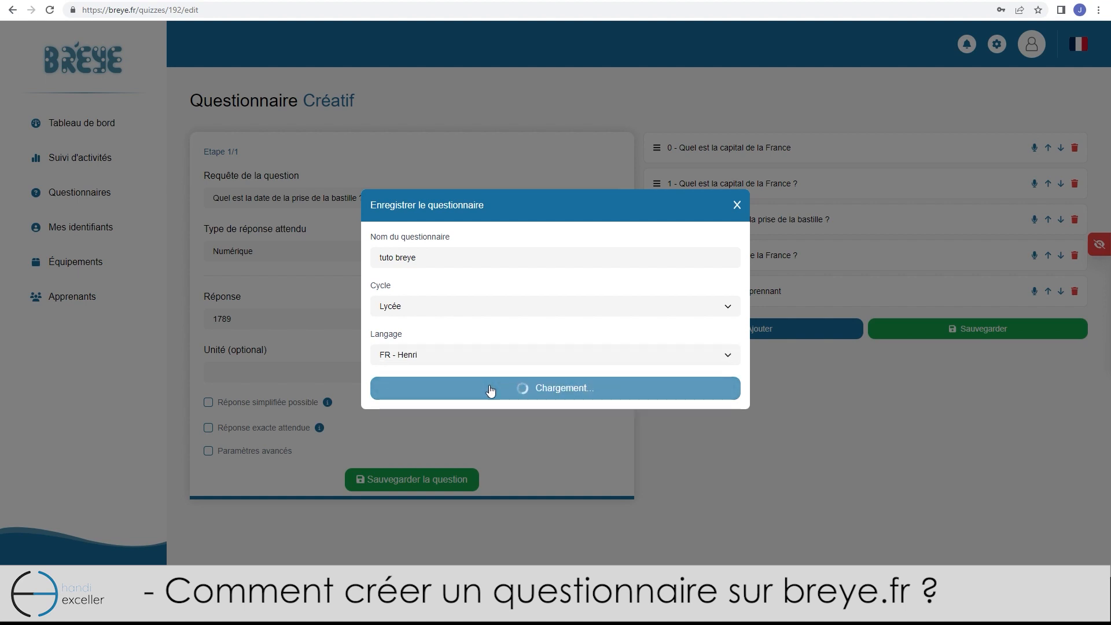